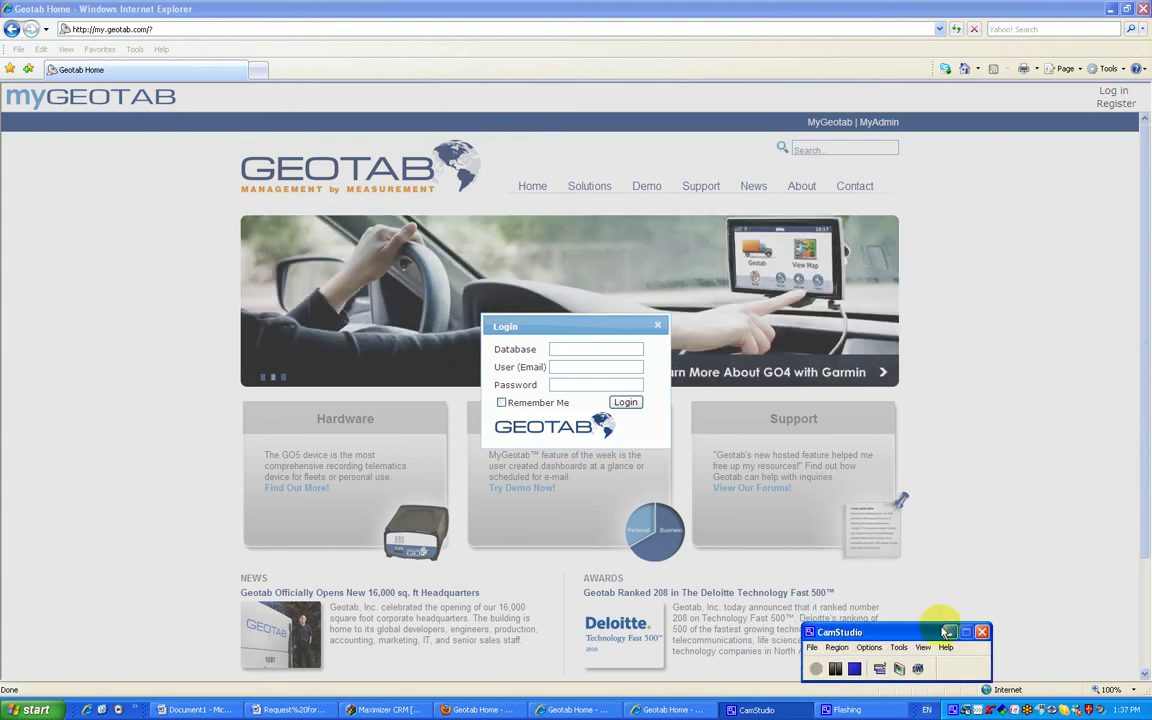
Log in to the geotabdemo55 database with the demo account's user name and password.
click(947, 632)
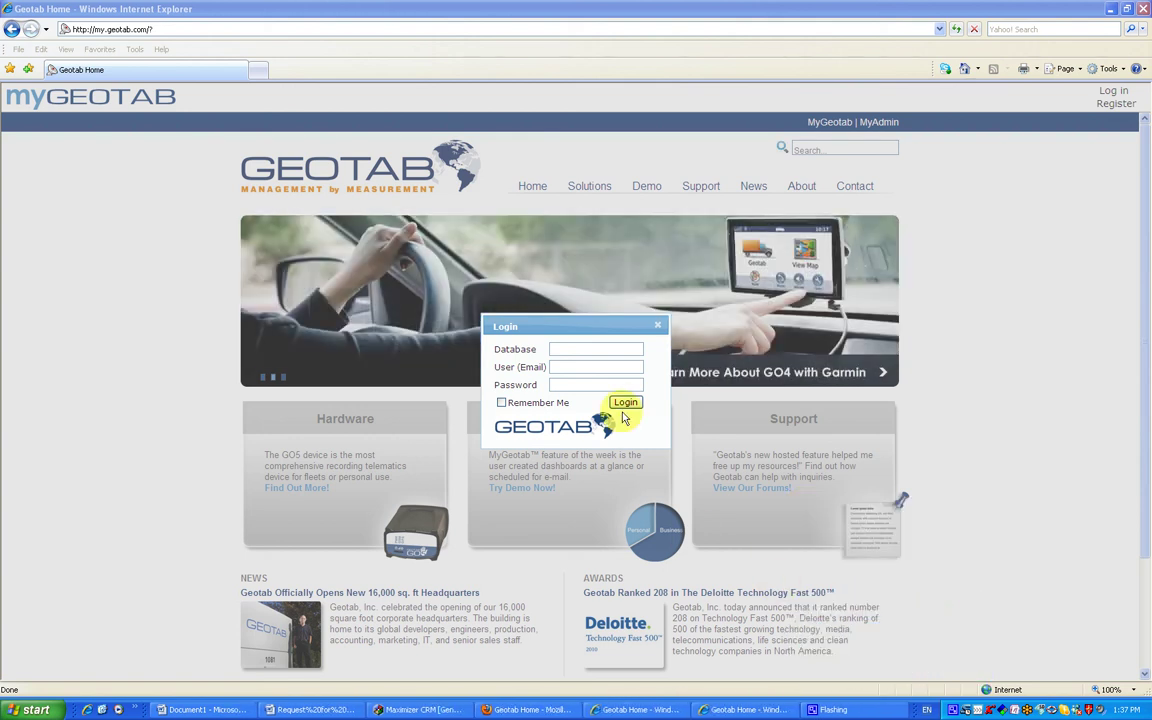
click(578, 347)
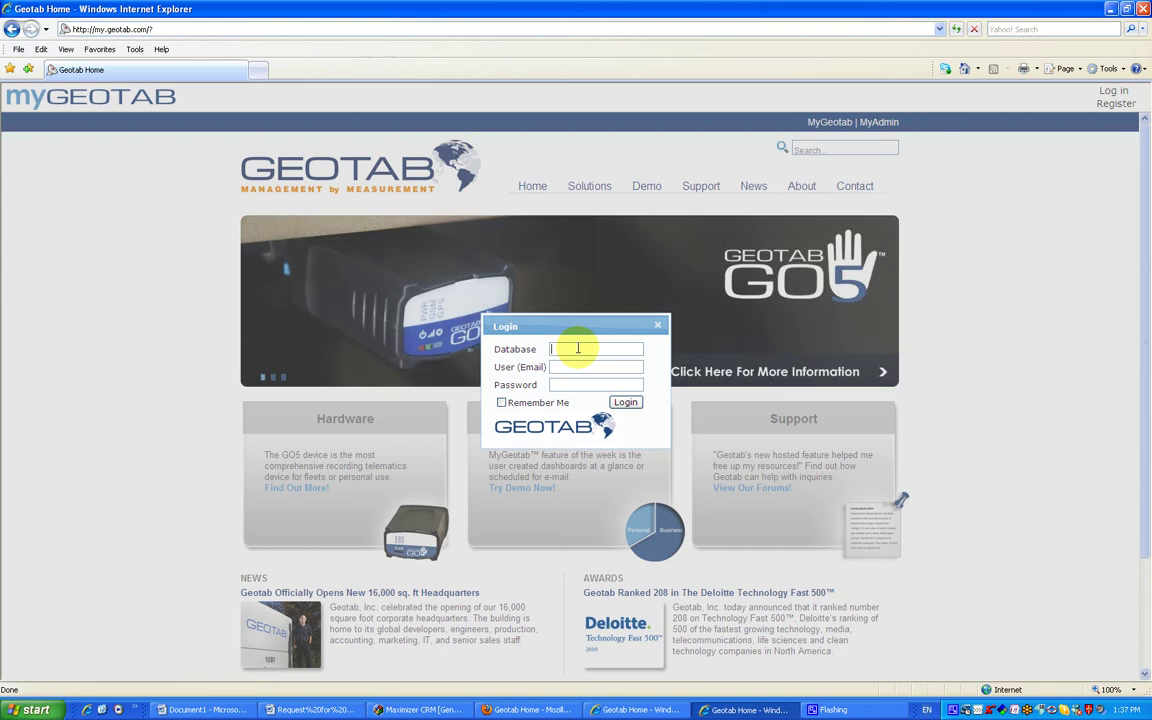
text(geotab)
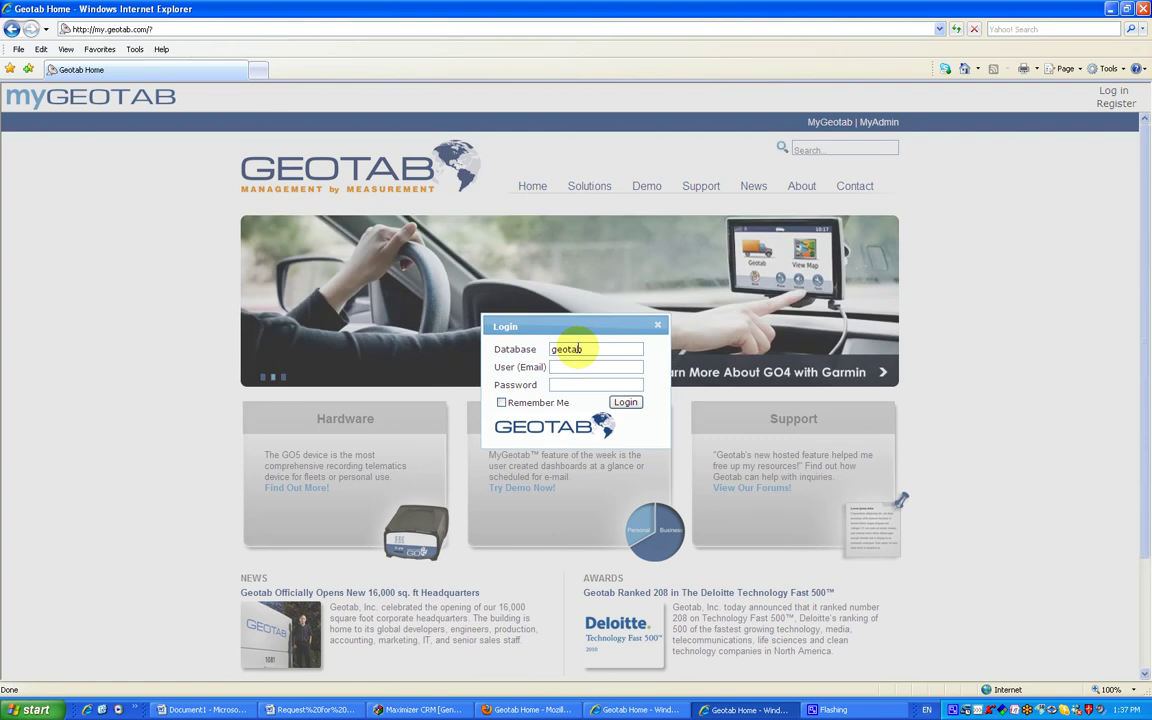
text(demo55)
key(Tab)
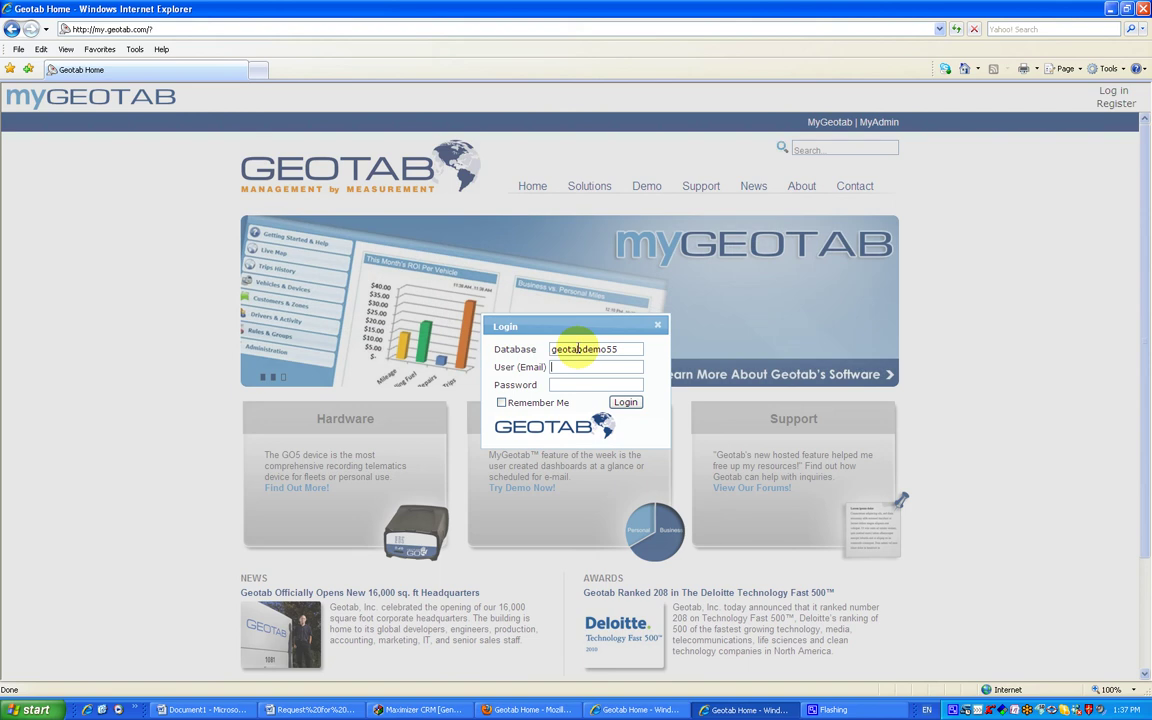
text(demo)
key(Tab)
text(demo)
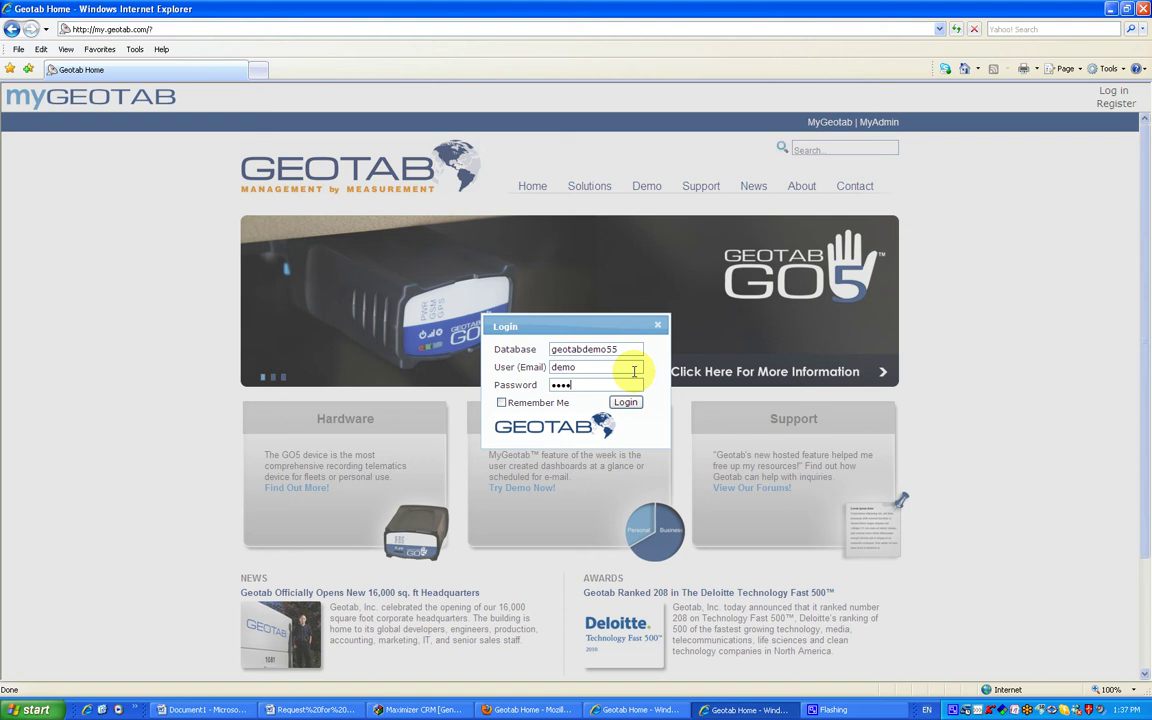
click(625, 402)
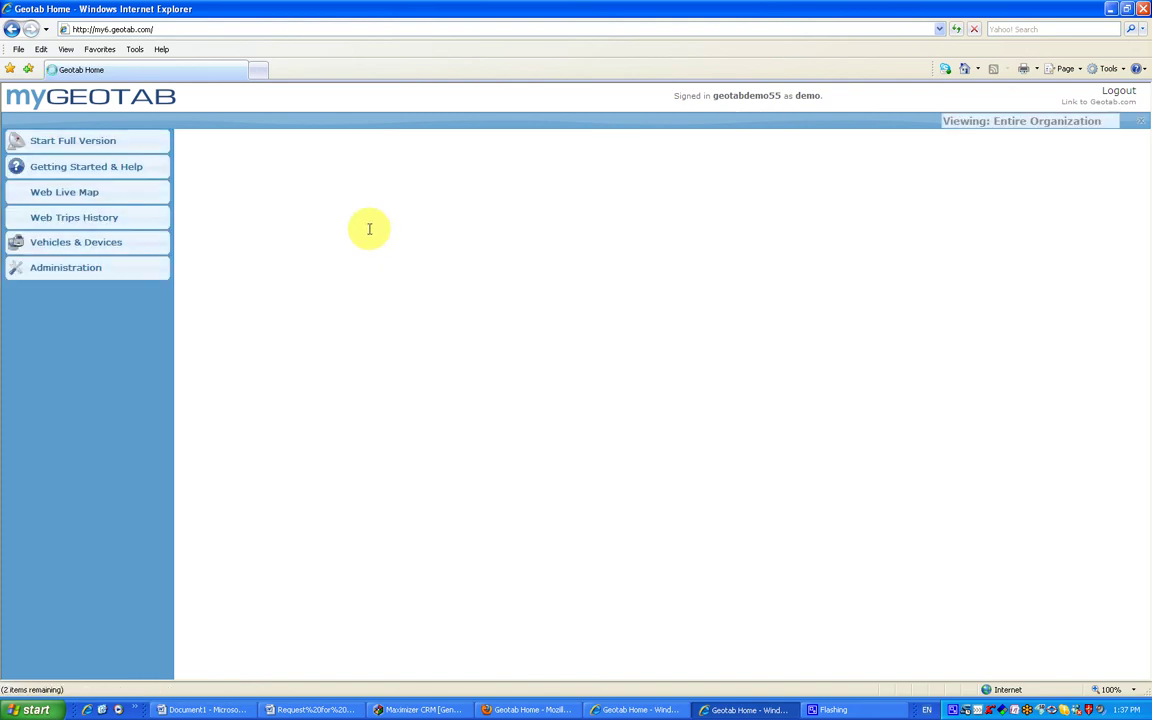
Start the full Checkmate version and maximize its window.
click(104, 143)
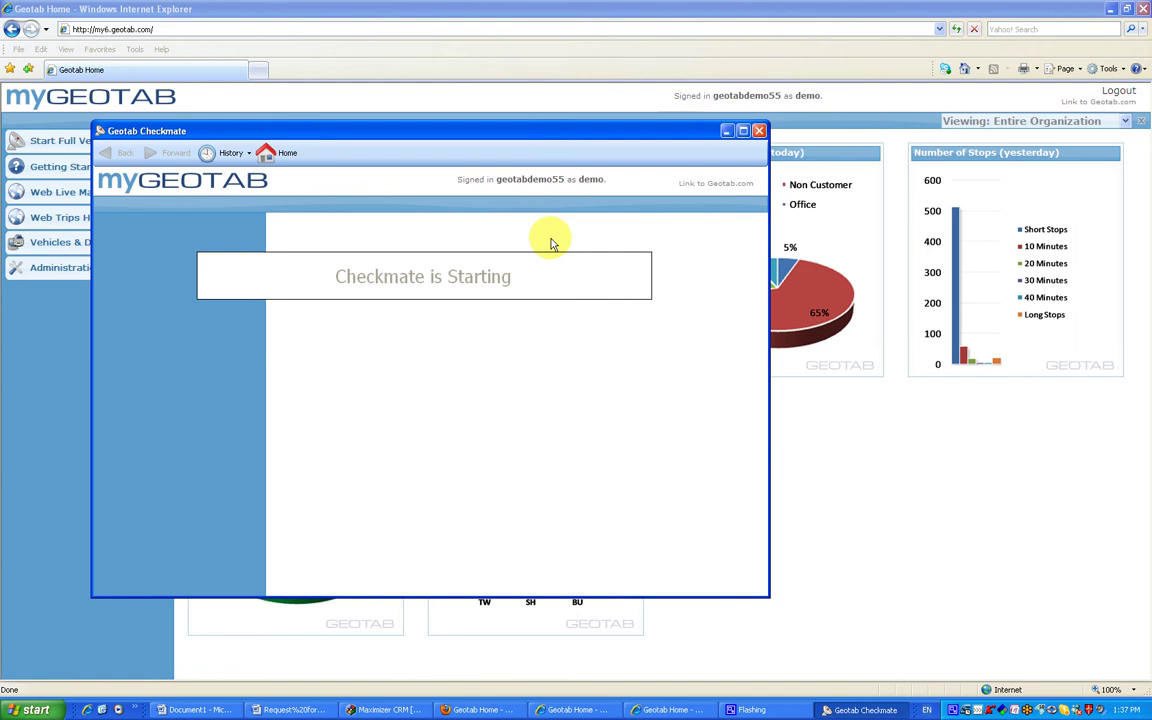
click(742, 130)
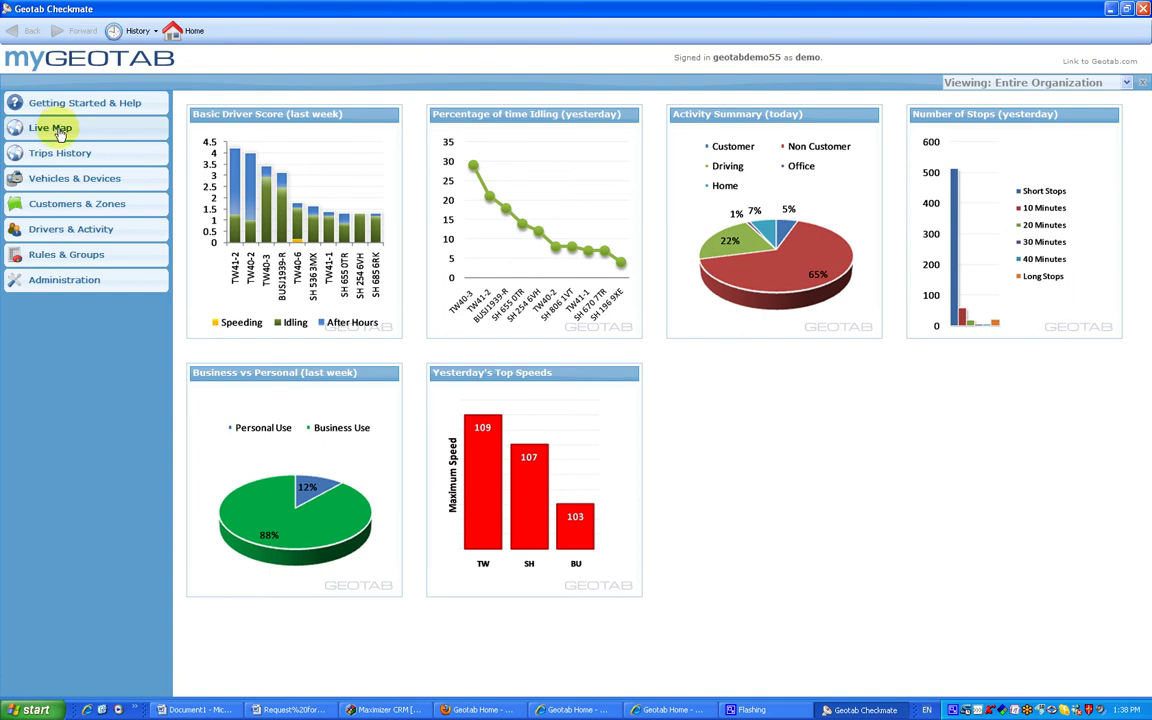
Open the Live Map with vehicle markers across North America.
click(58, 130)
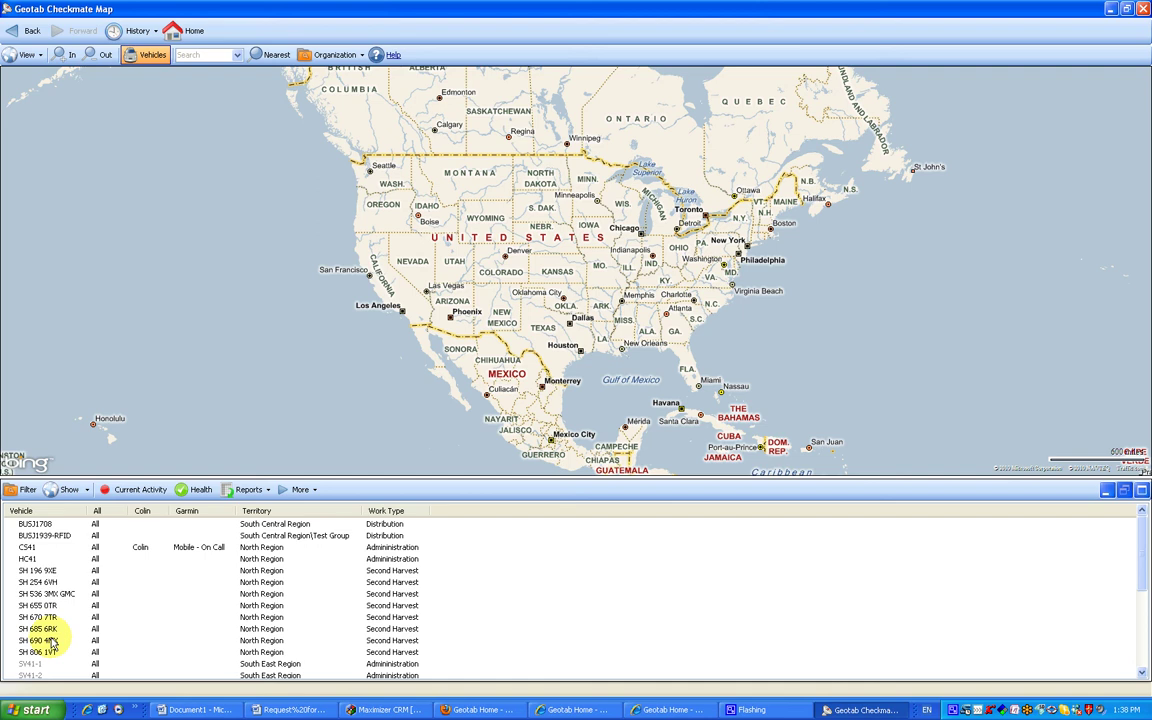
click(40, 558)
ctrl+click(42, 581)
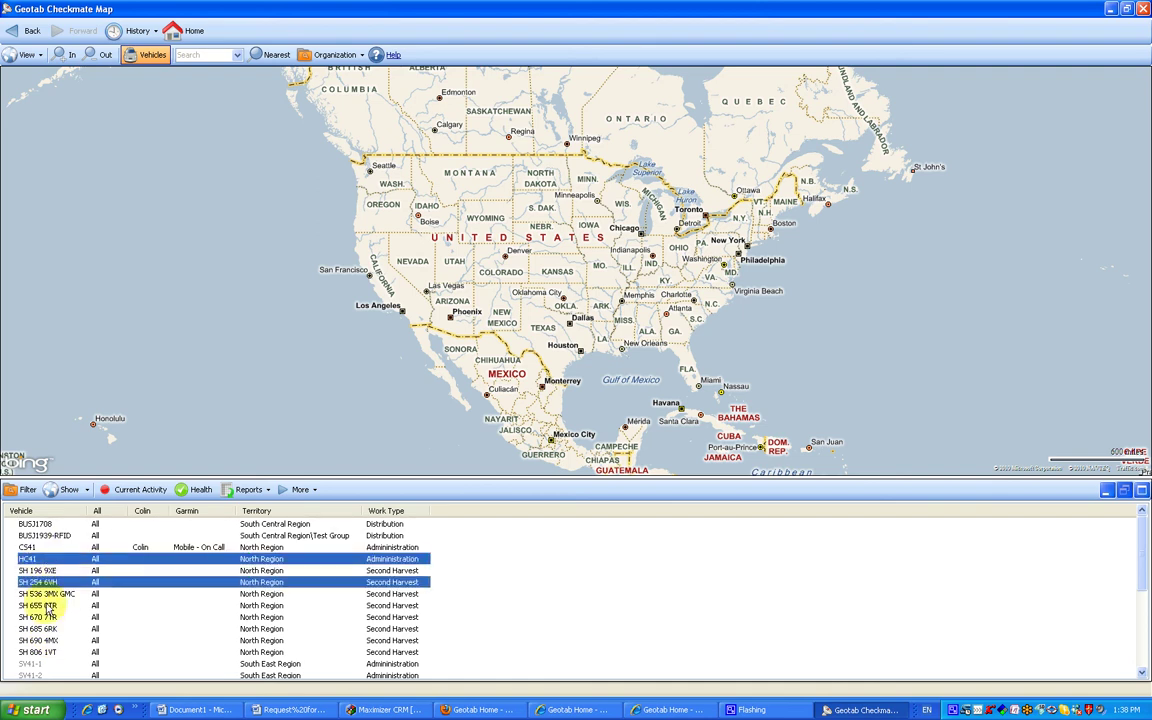
ctrl+click(40, 617)
ctrl+click(40, 640)
ctrl+click(40, 652)
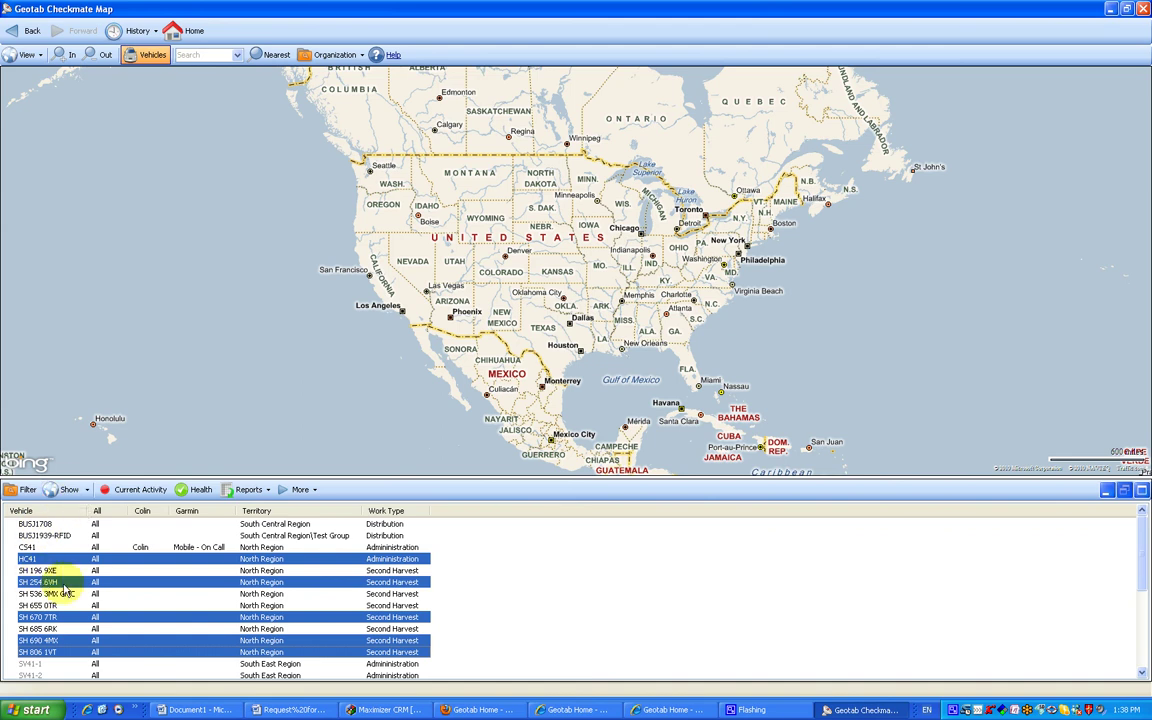
ctrl+click(36, 523)
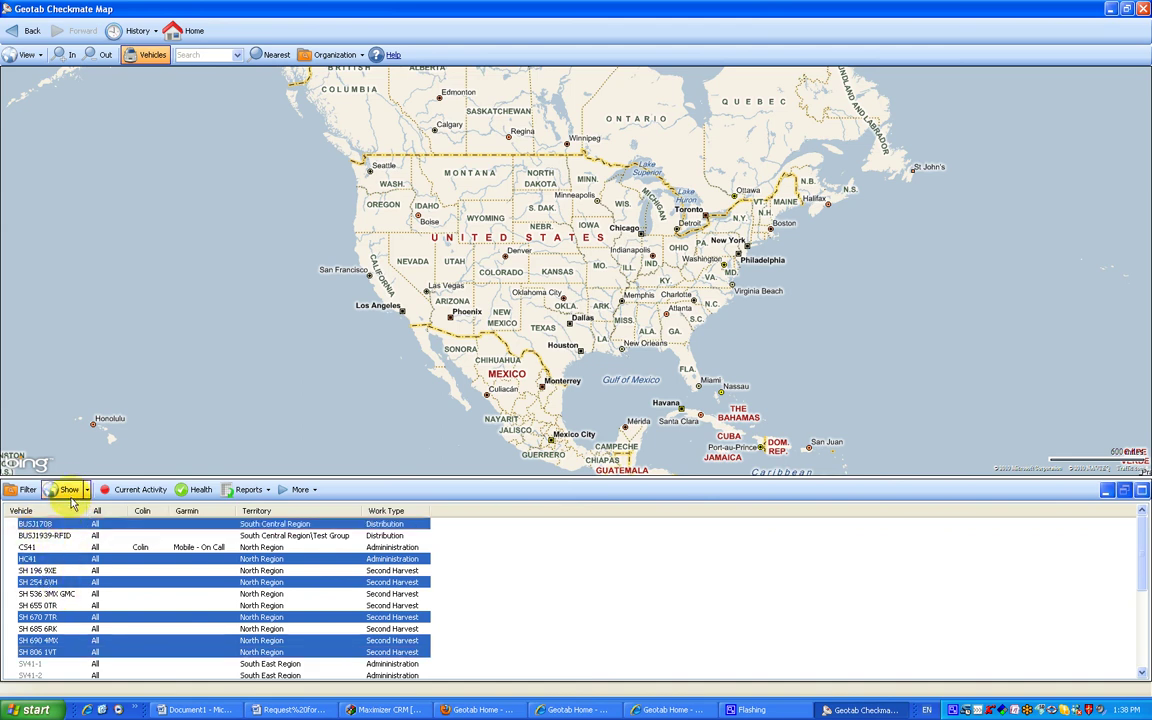
Show the selected vehicles on the map and zoom in to the Toronto vehicle cluster.
click(71, 492)
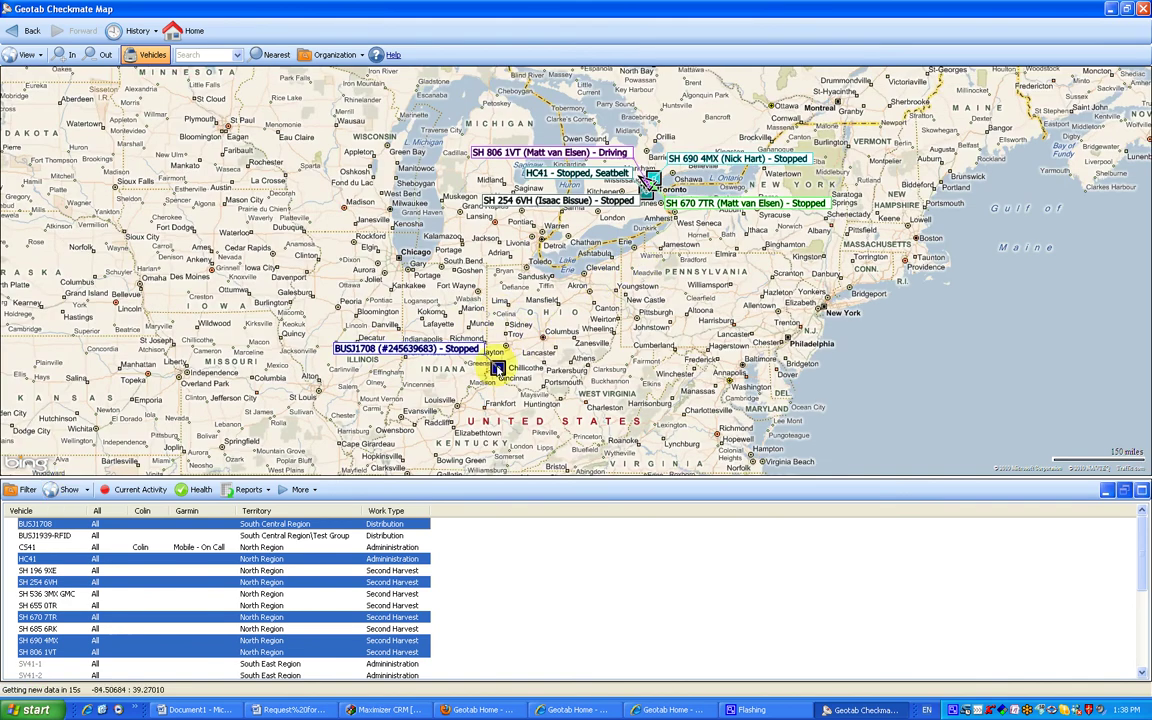
mouse_move(496, 381)
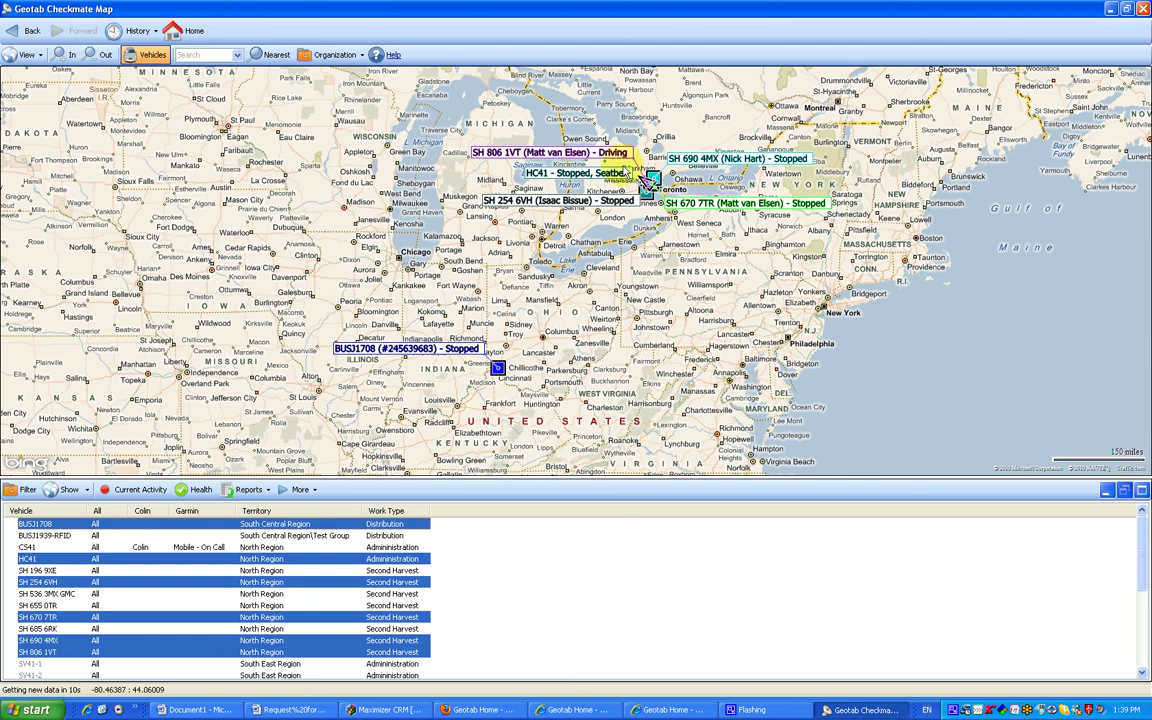
click(676, 176)
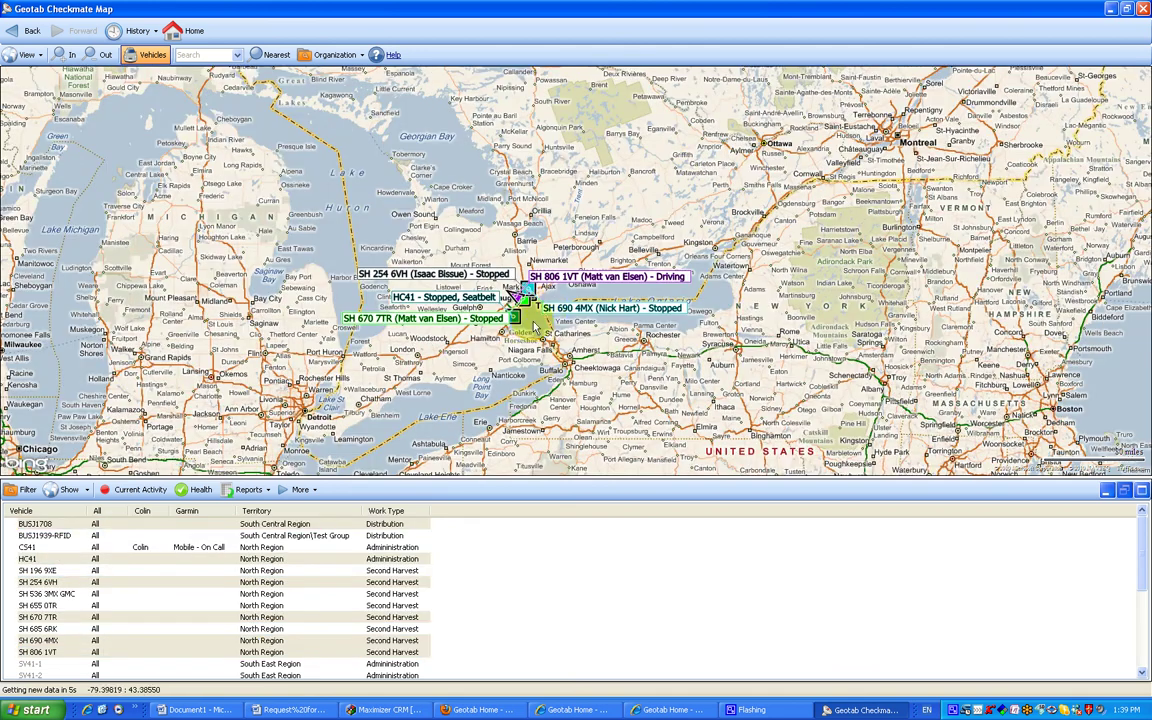
click(528, 322)
click(571, 277)
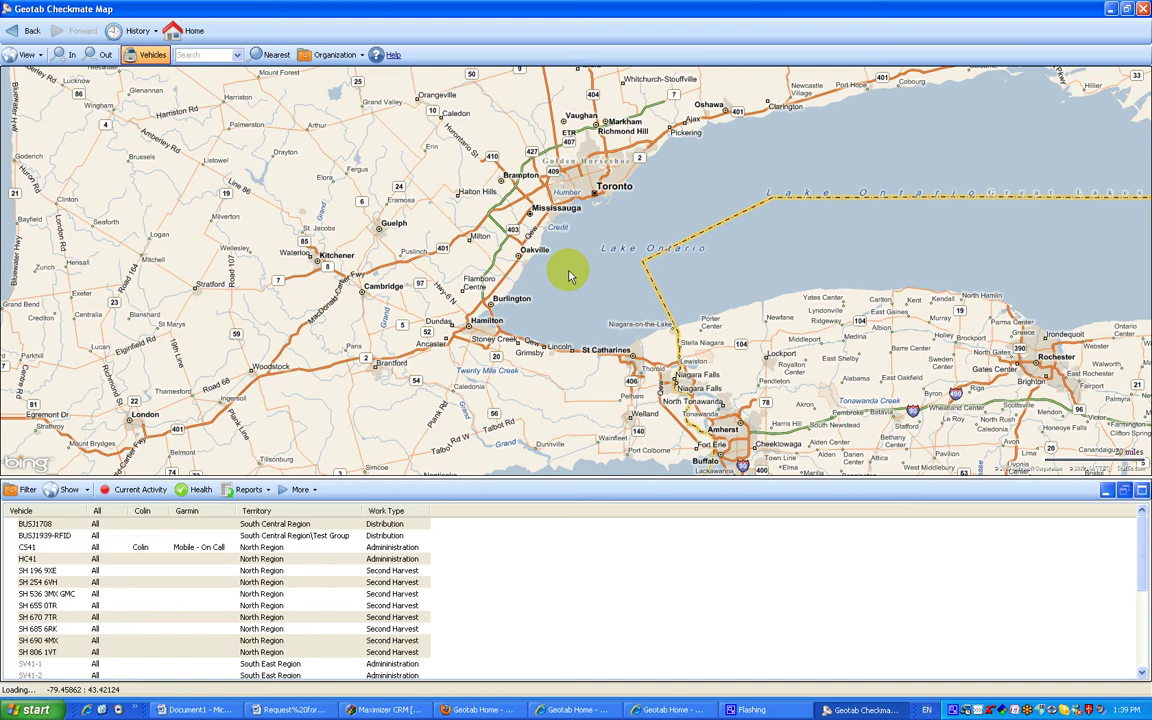
click(597, 290)
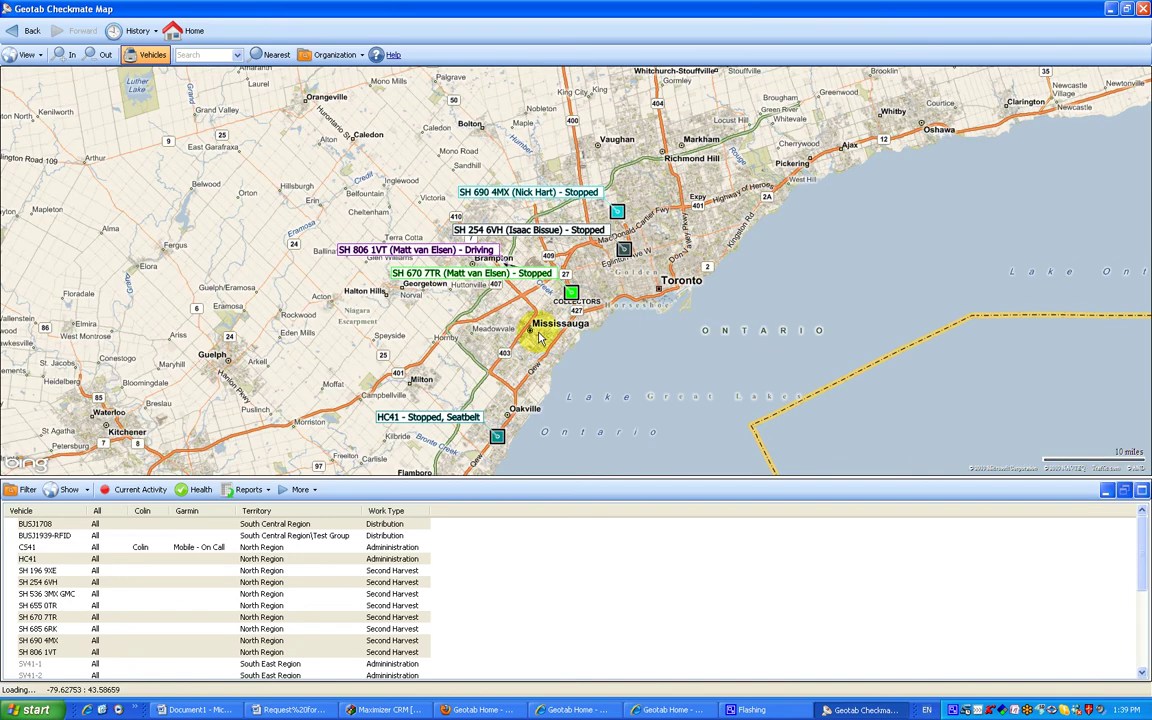
click(604, 308)
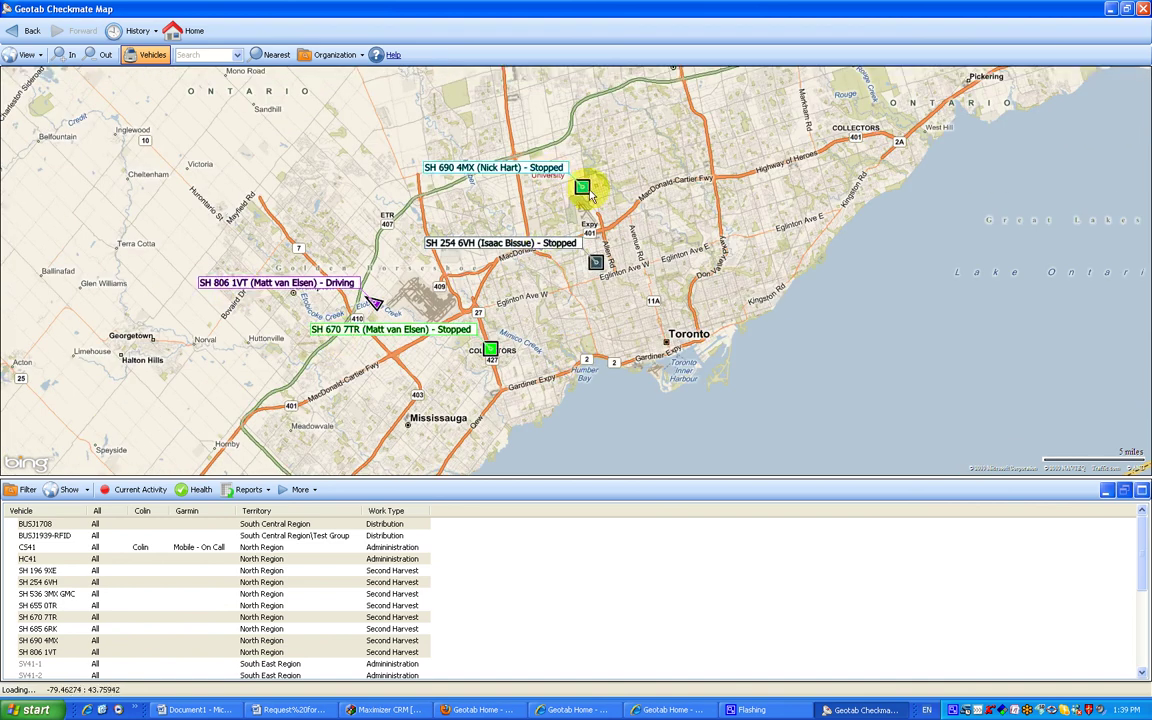
Return to the myGEOTAB home dashboard and go to Trips History.
click(193, 45)
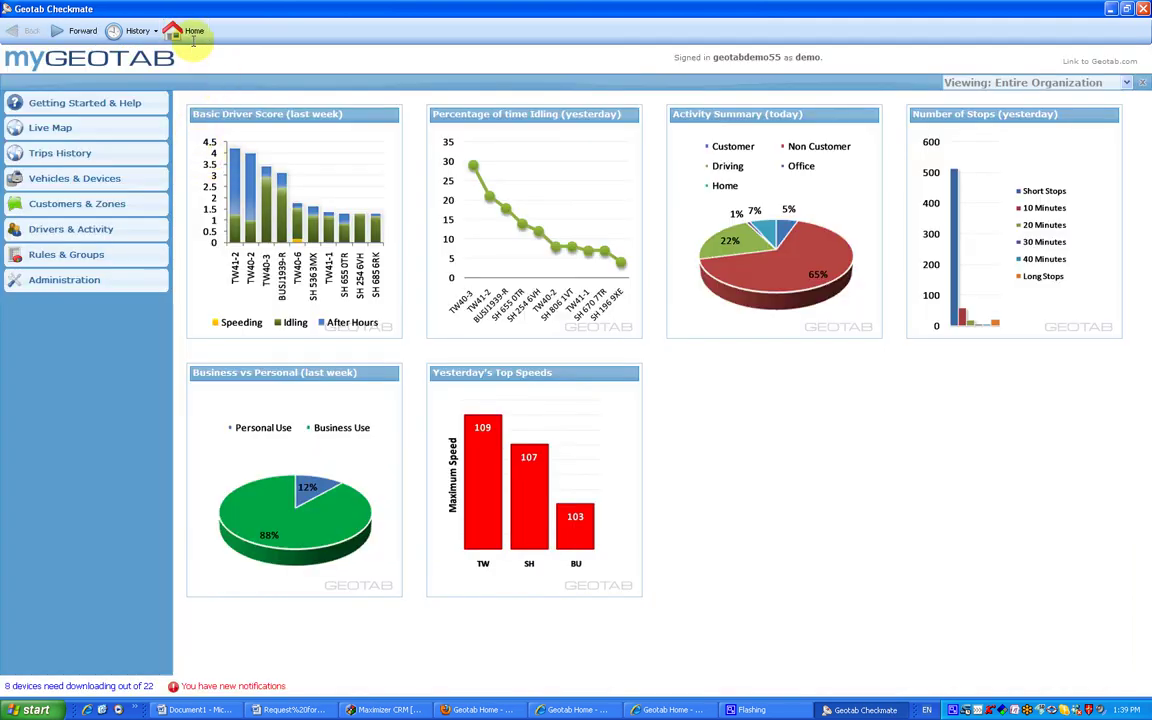
click(68, 155)
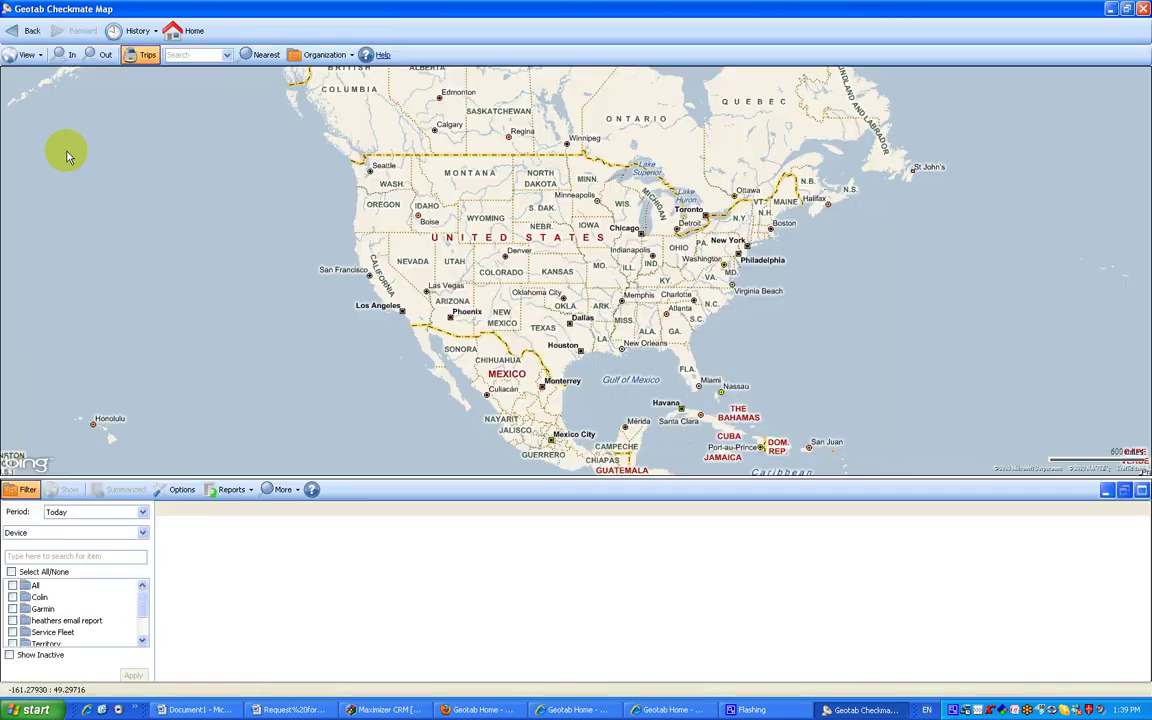
With period Today, tick BUSJ1708 and HC41 in the All group and load their trips.
click(25, 588)
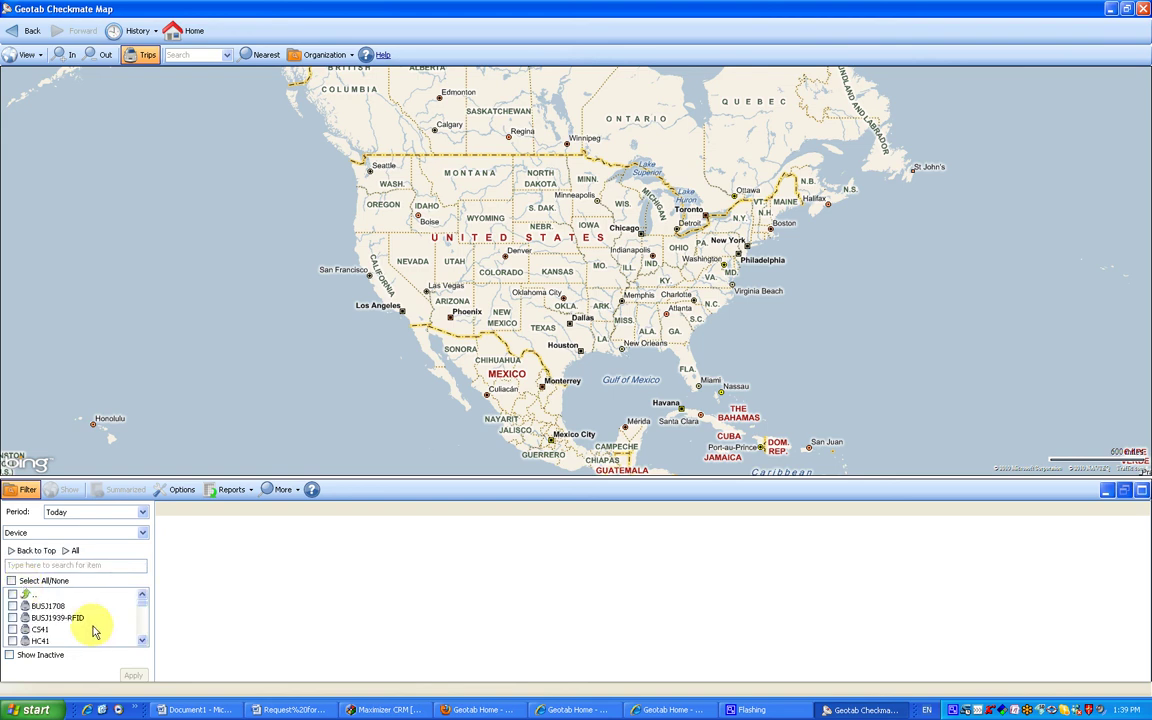
click(142, 514)
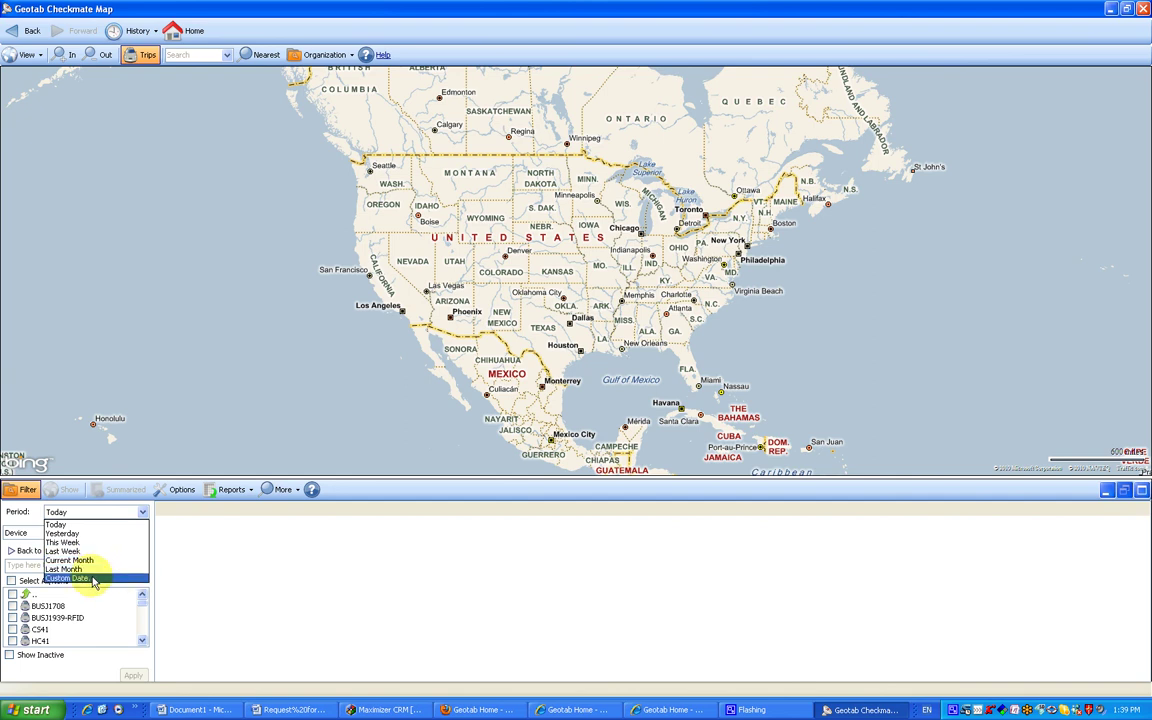
click(185, 552)
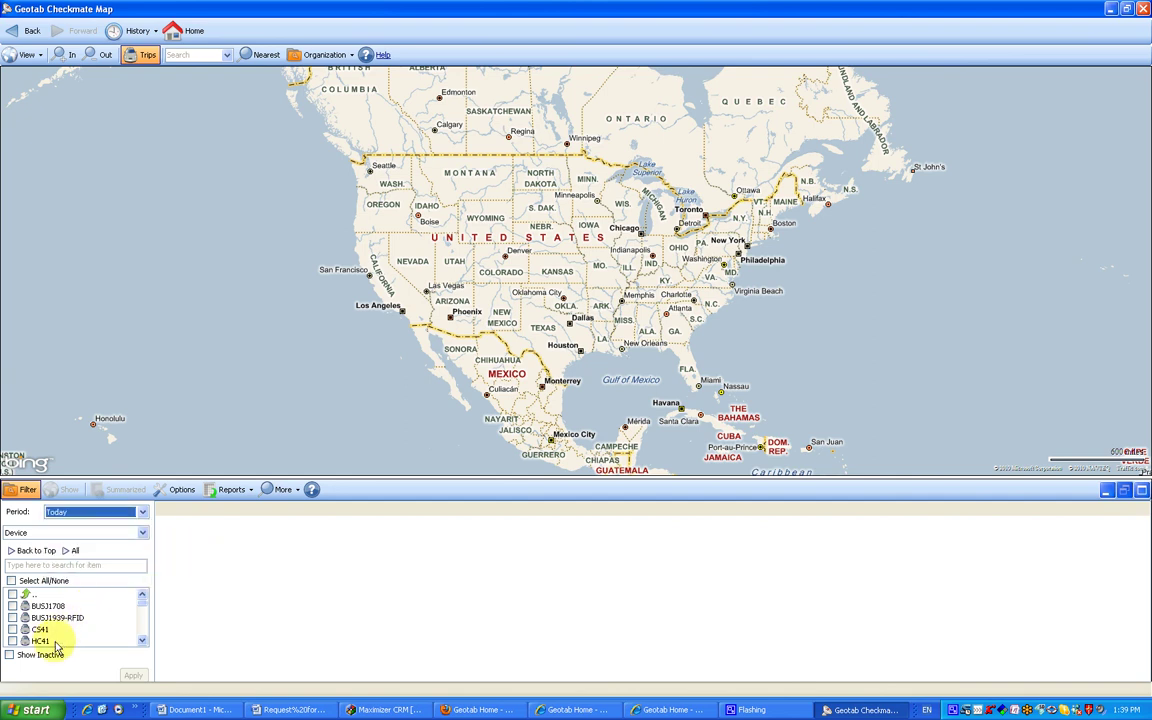
click(12, 606)
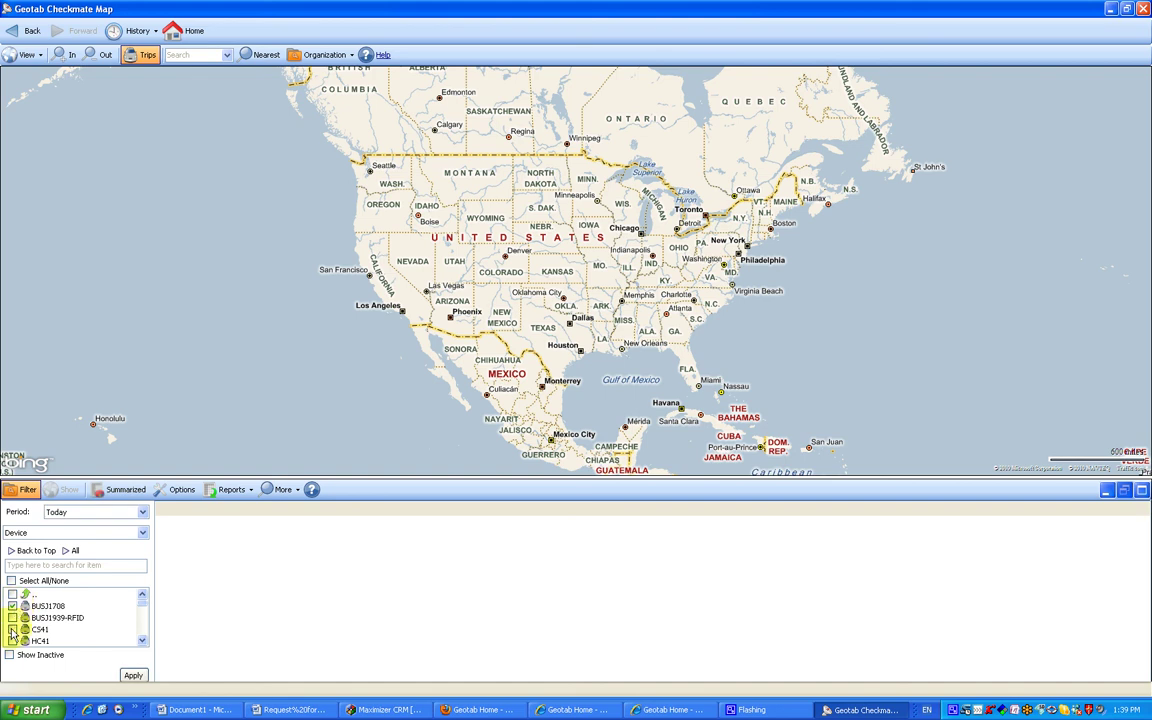
click(12, 641)
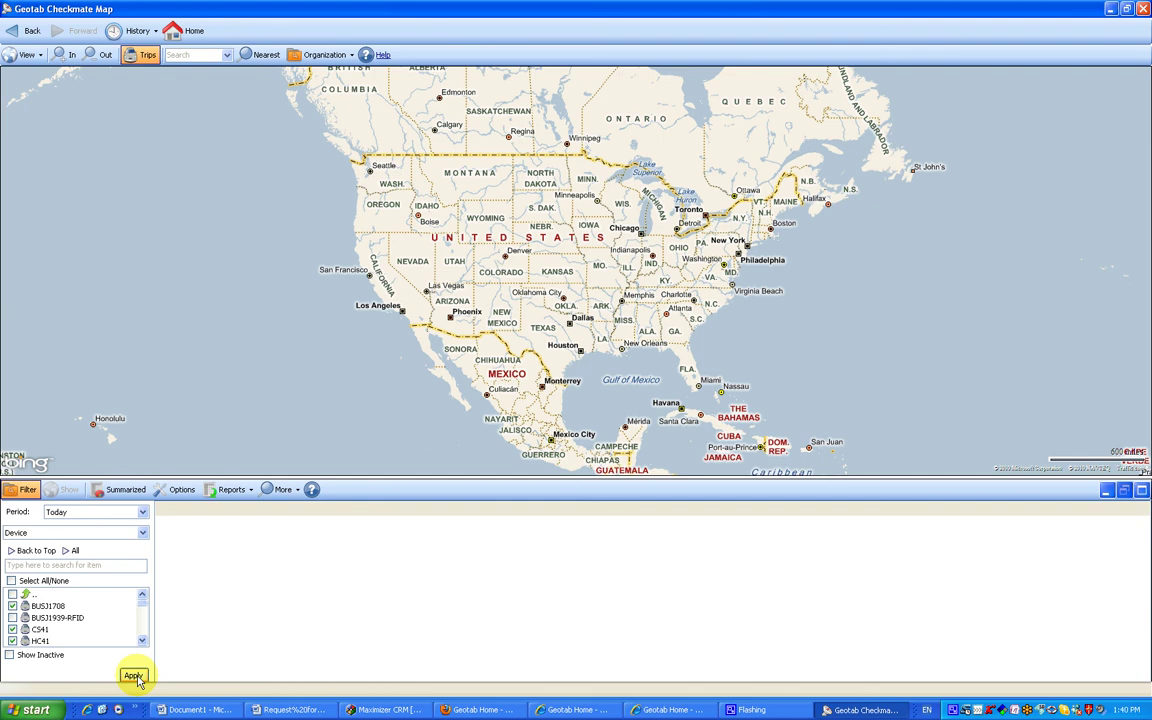
click(135, 677)
click(12, 617)
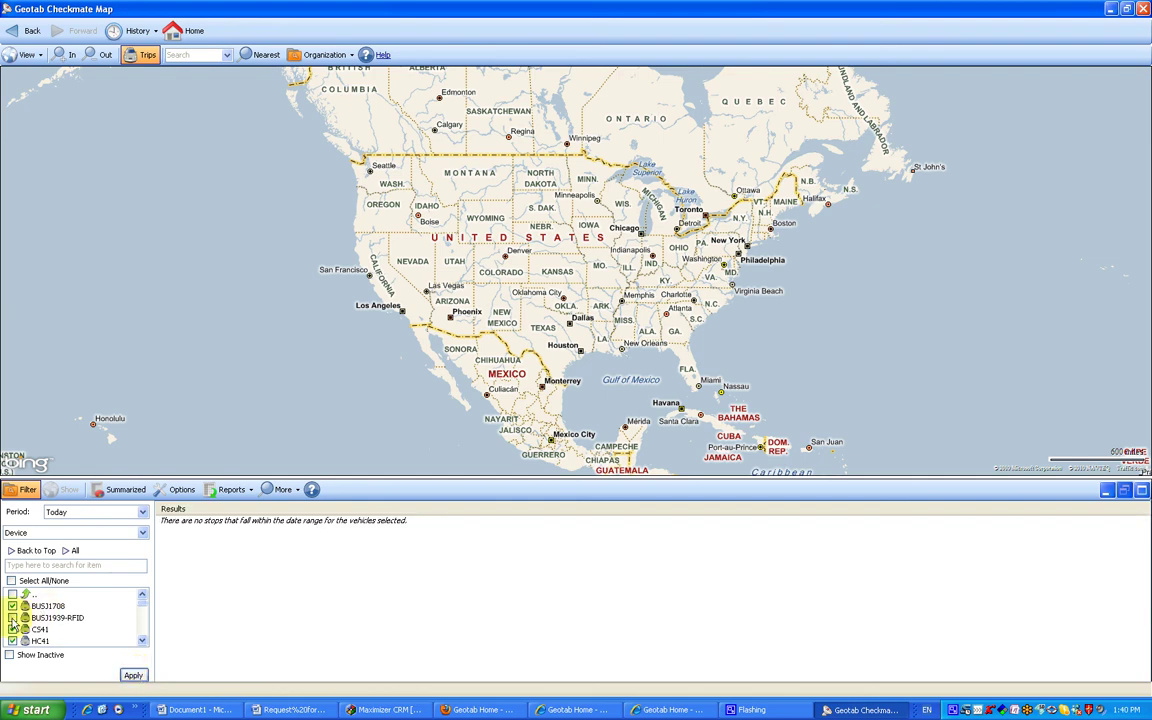
click(143, 641)
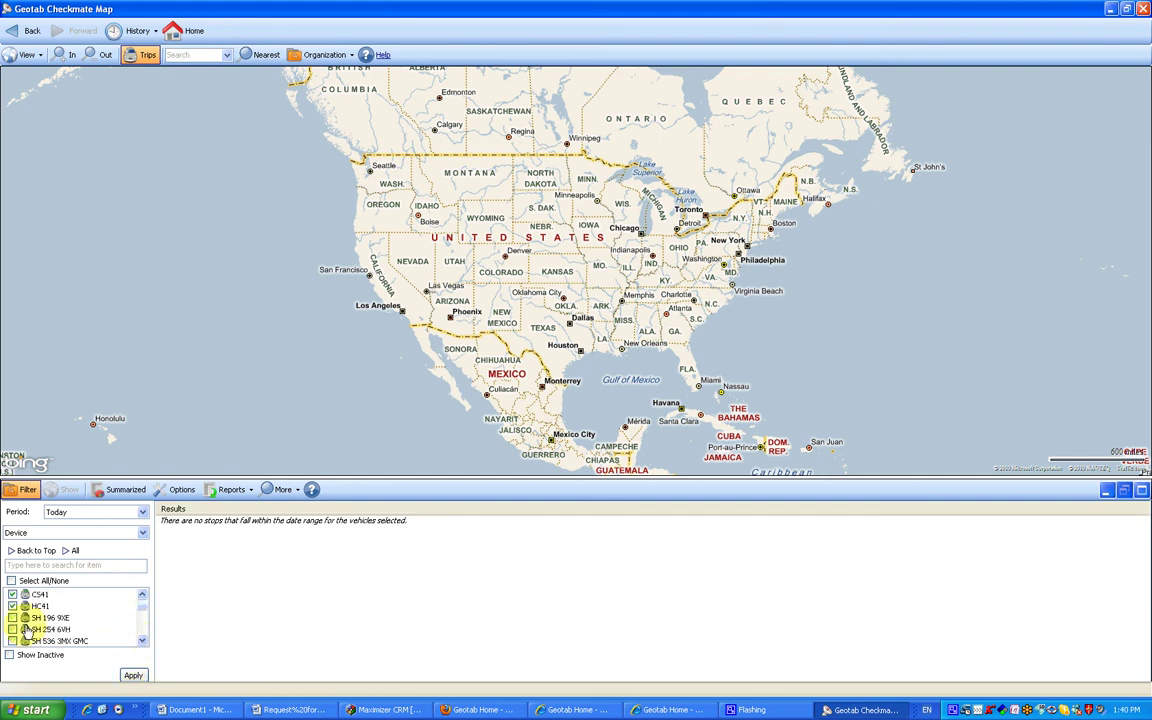
click(12, 629)
click(12, 617)
click(12, 641)
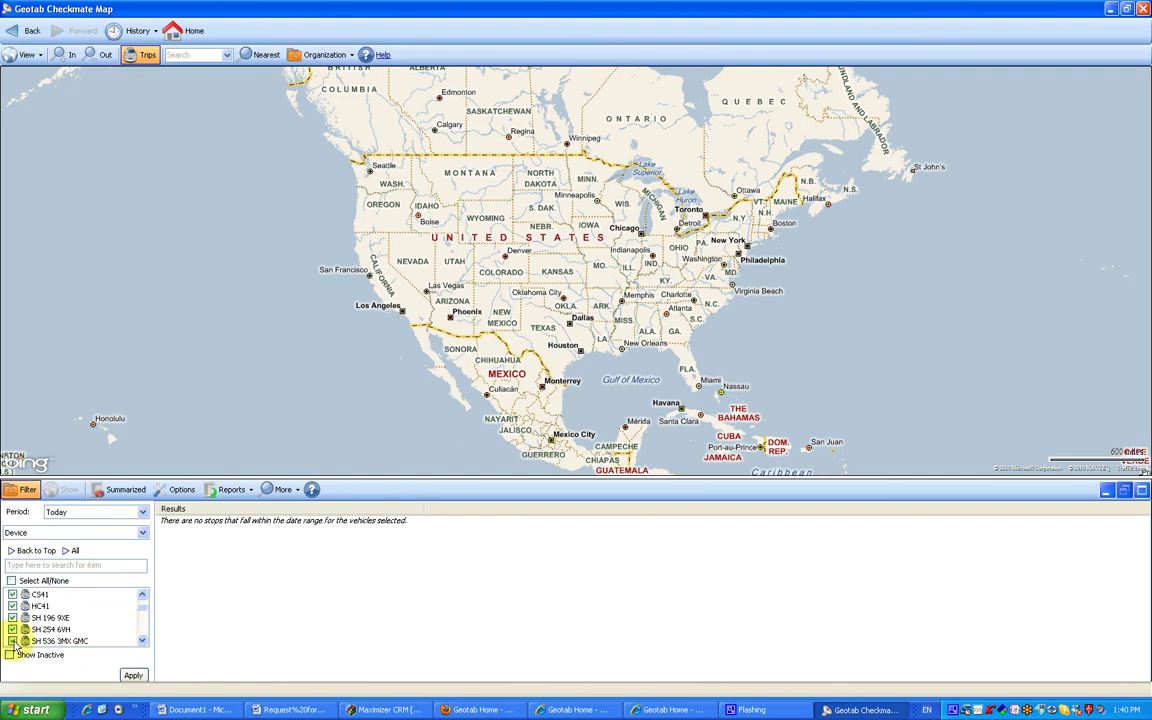
click(134, 677)
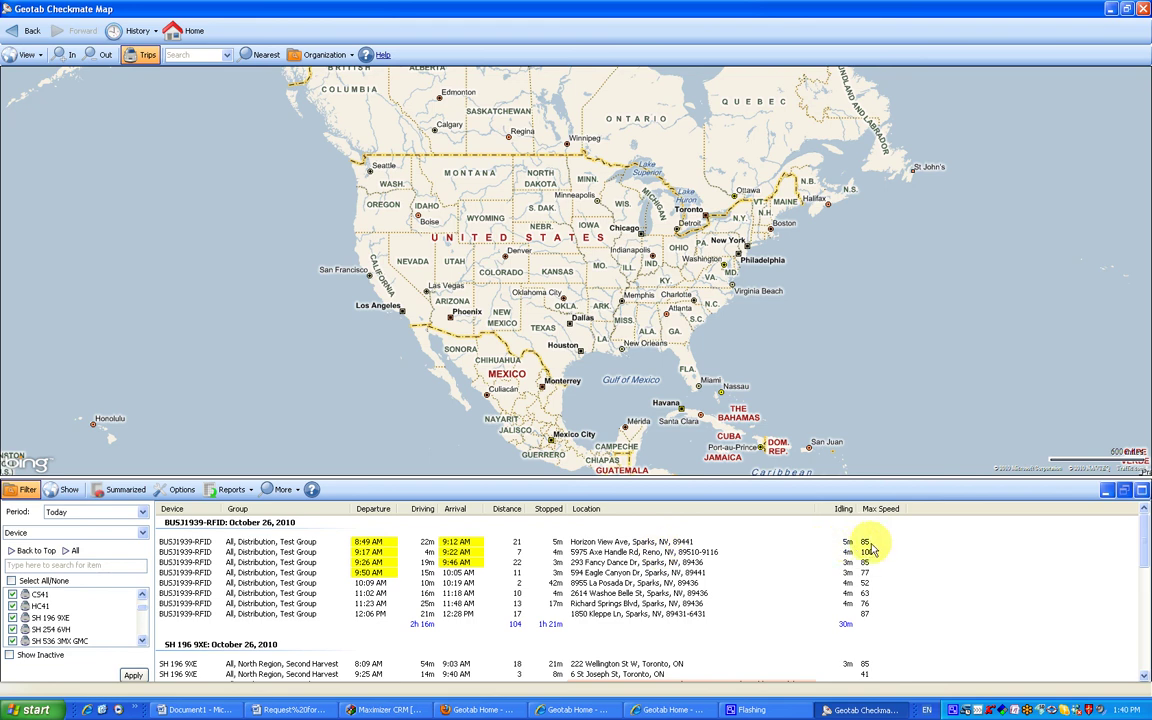
Plot BUSJ1939-RFID's 8:49 AM trip on the map near Reno.
click(631, 543)
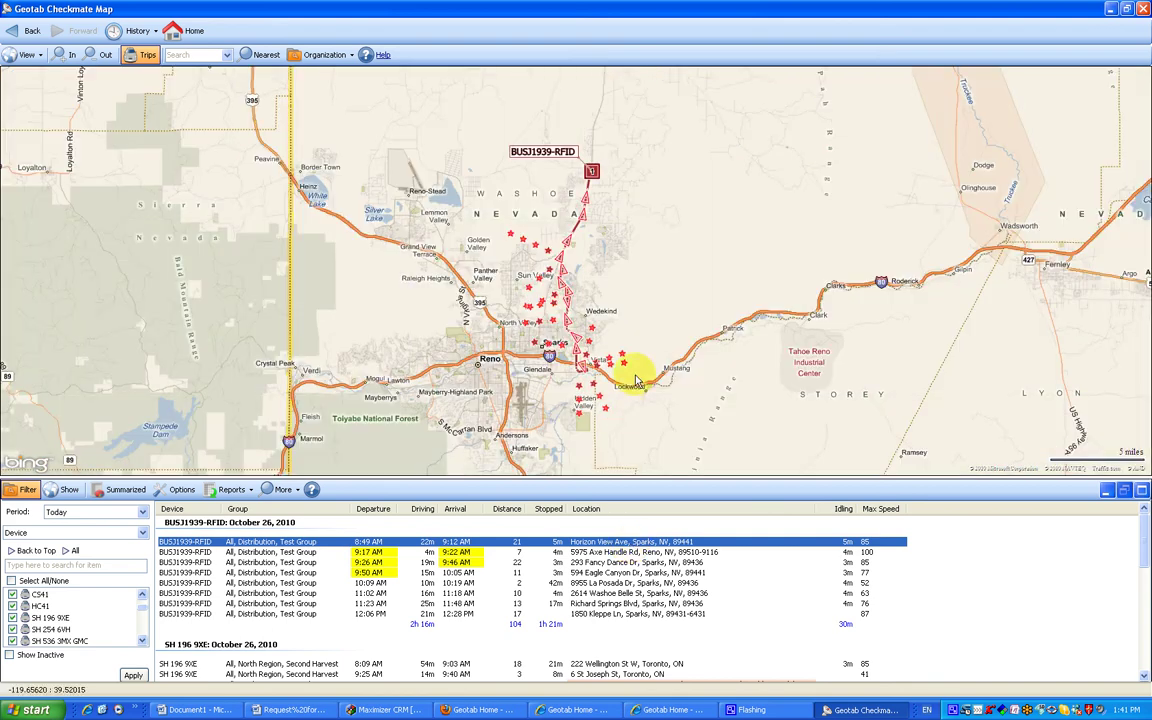
Zoom in on Sparks and inspect a trail point: BUSJ1939-RFID at 6 km/h, 8:50:43 AM.
double_click(597, 297)
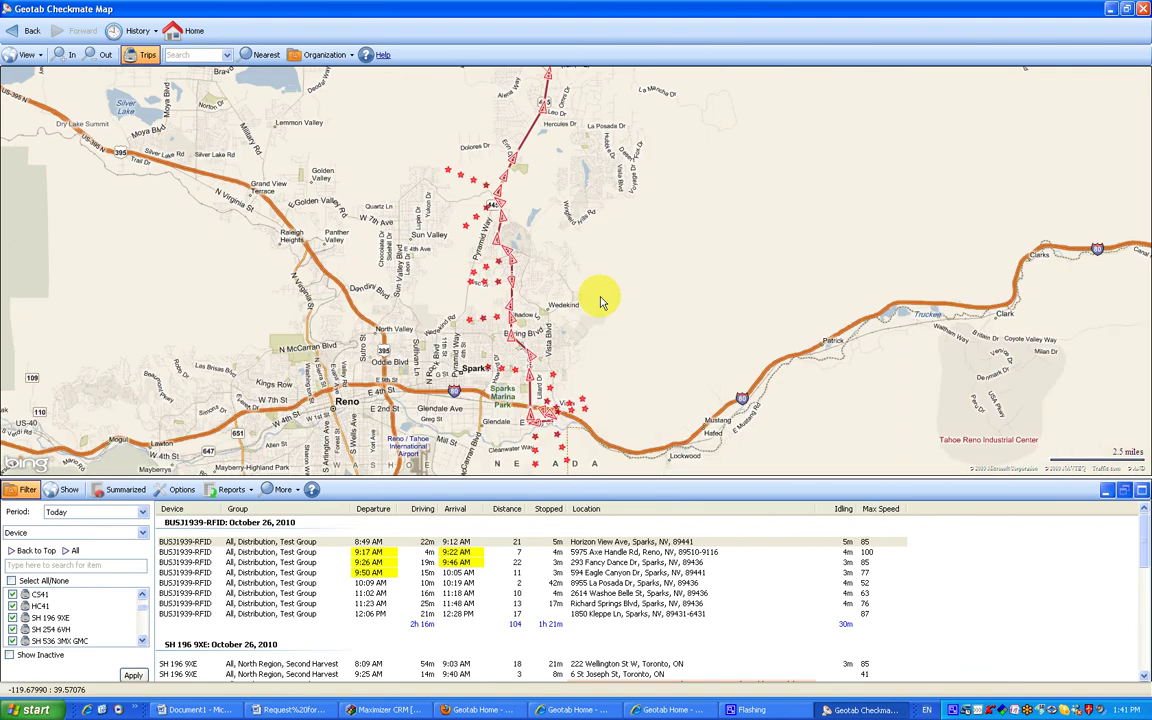
mouse_move(547, 423)
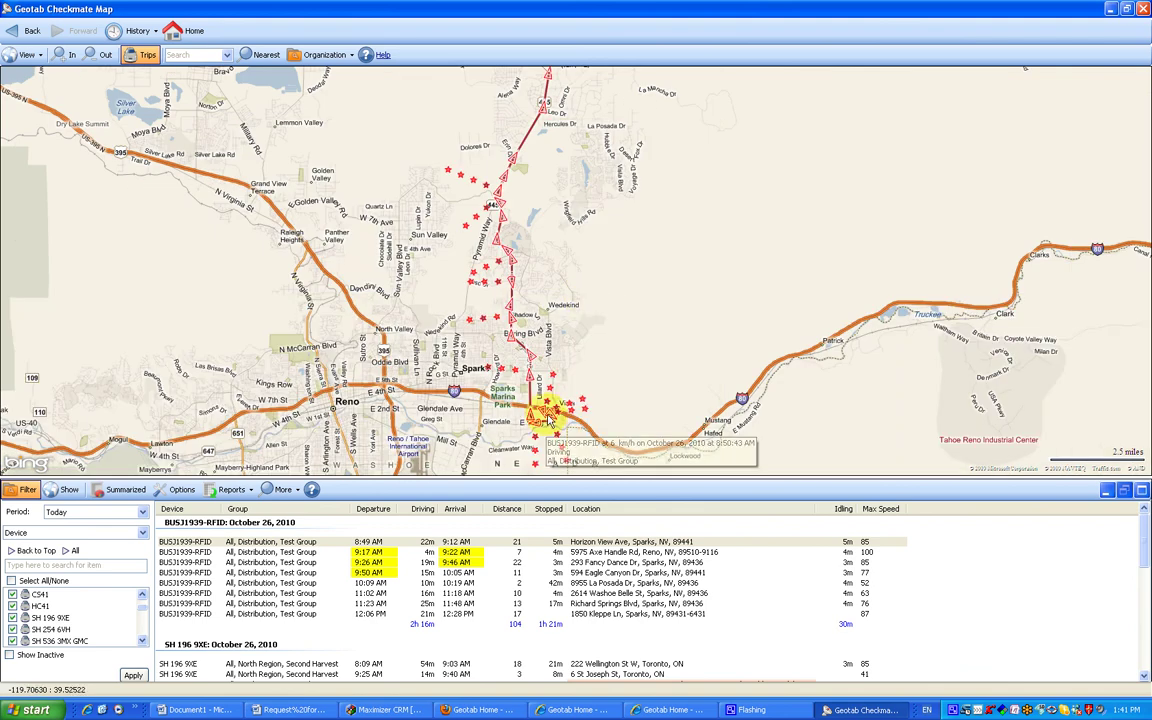